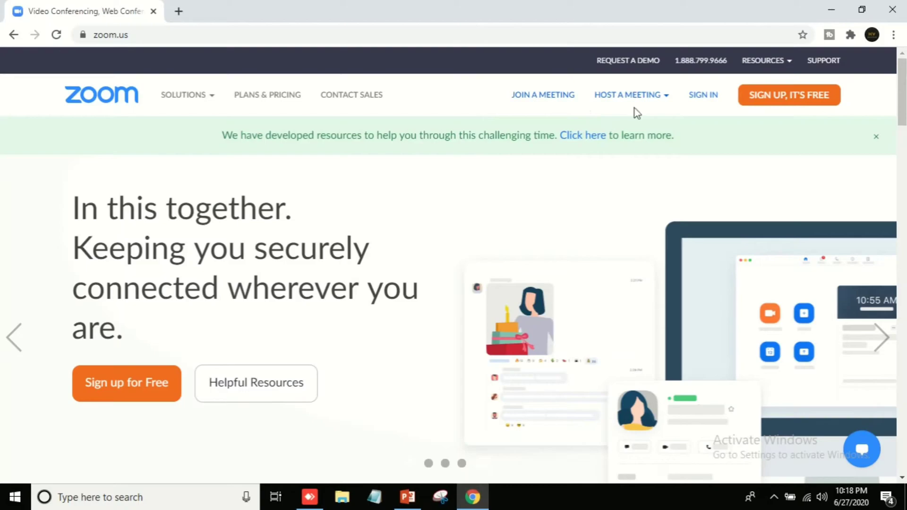
Step: Open the free account sign-up page on the Zoom website
mouse_move(647, 94)
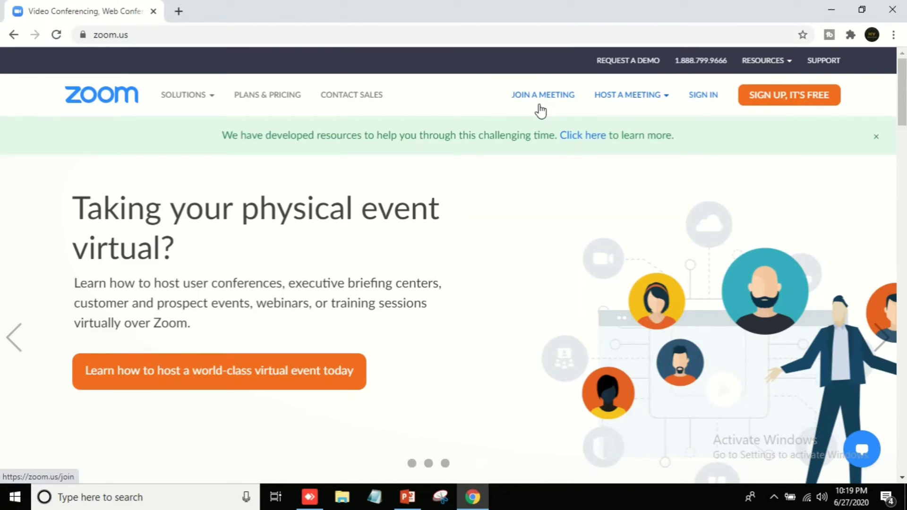
left_click(787, 101)
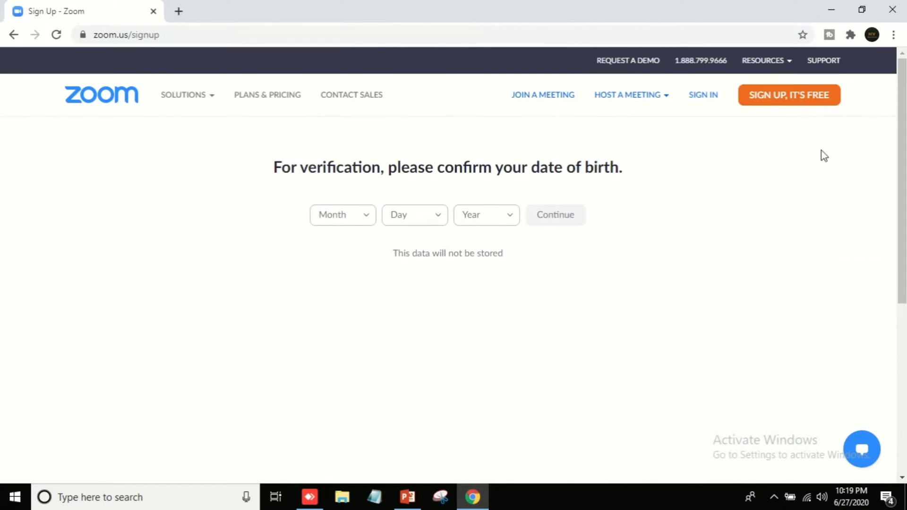
left_click(786, 100)
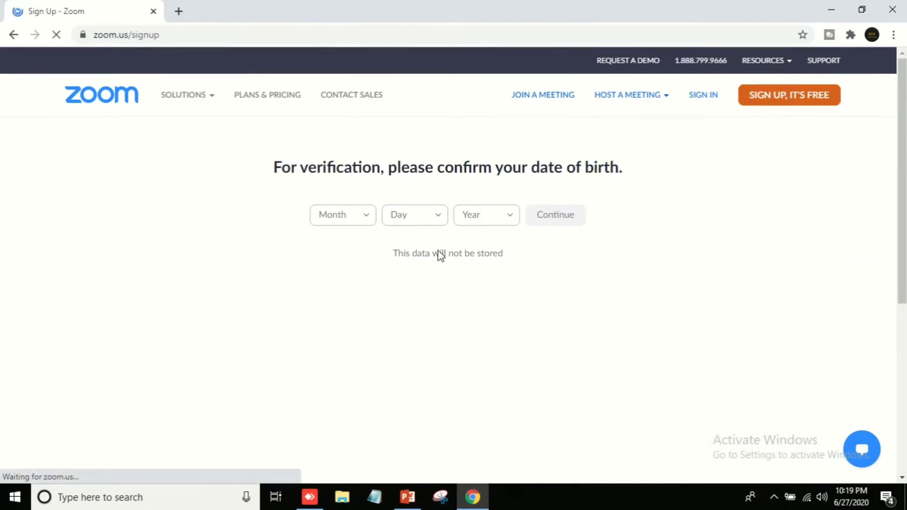
Step: Choose the month, day and year of the date of birth for verification and continue to the sign-up form
left_click(368, 222)
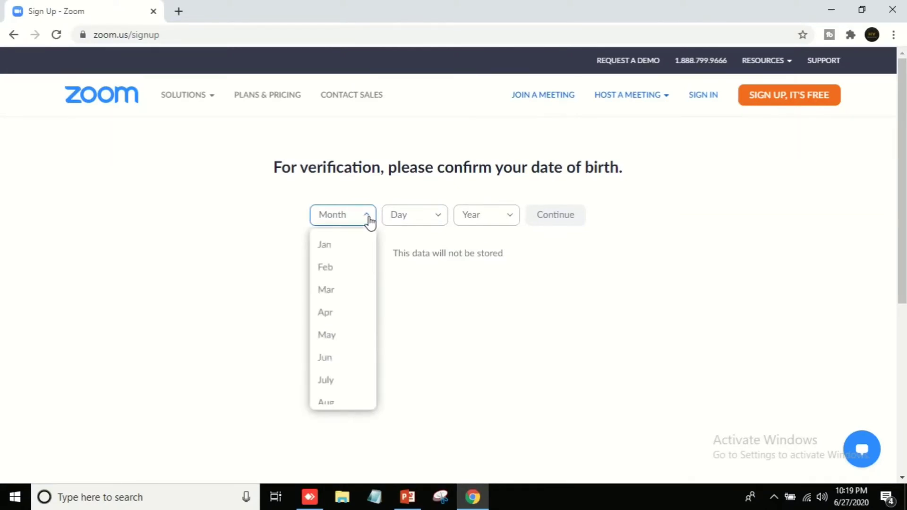
left_click(333, 252)
left_click(440, 222)
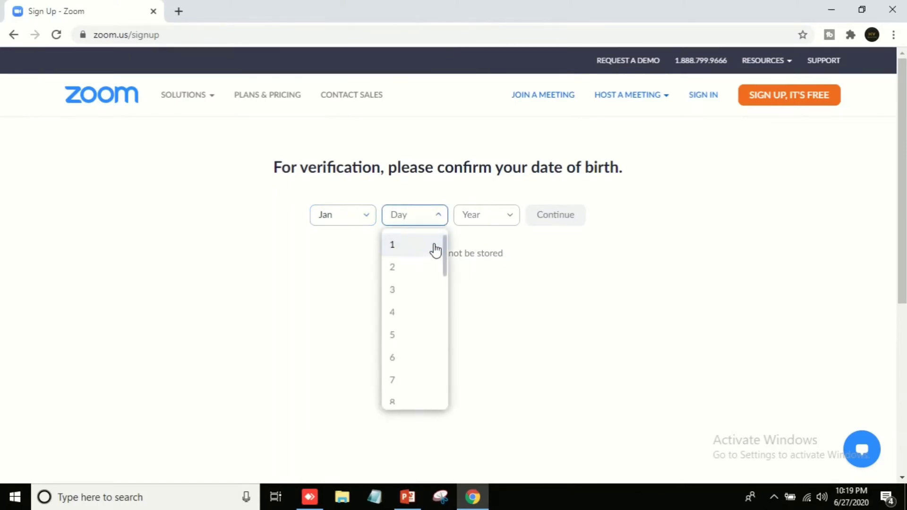
left_click(432, 245)
left_click(518, 222)
scroll(484, 322, "down", 3)
scroll(485, 320, "up", 3)
scroll(496, 283, "down", 10)
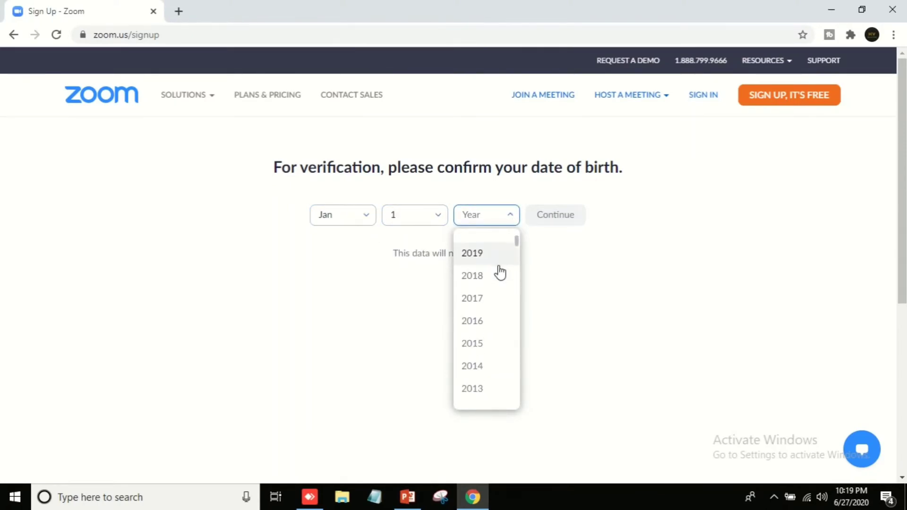
scroll(496, 292, "down", 3)
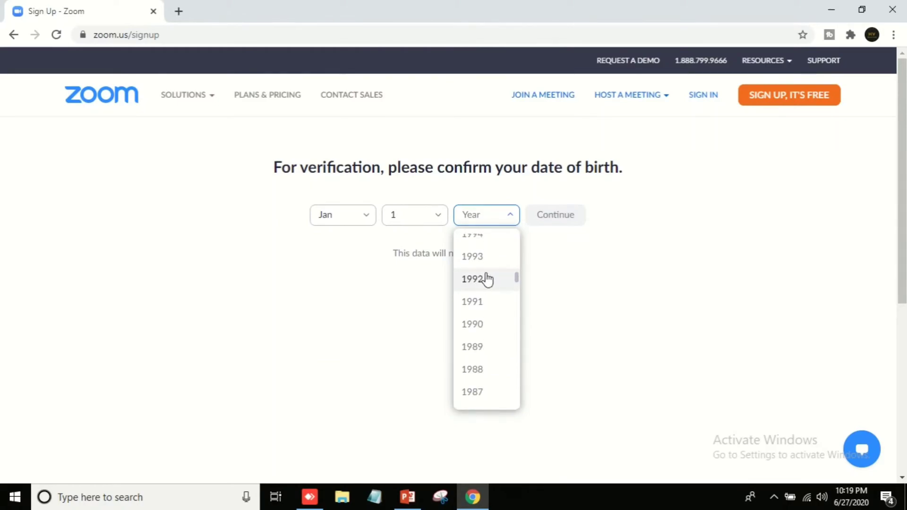
scroll(490, 322, "up", 2)
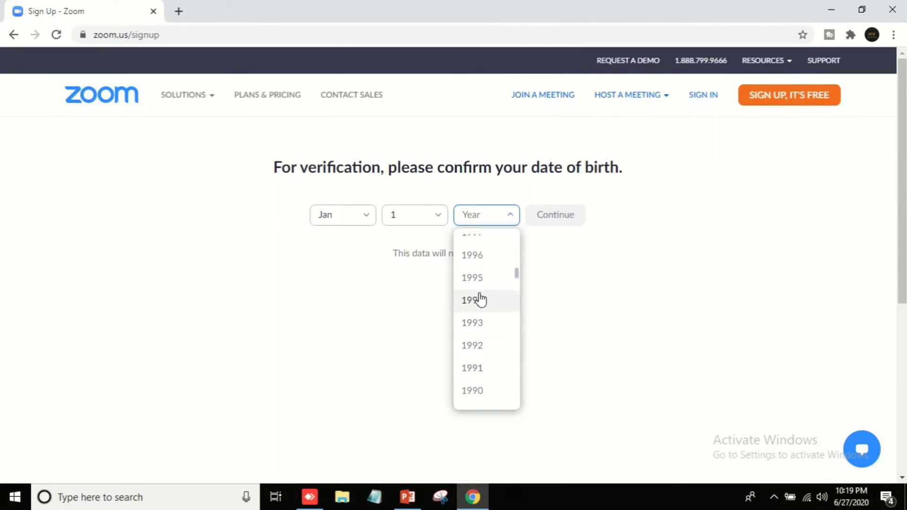
key("Return")
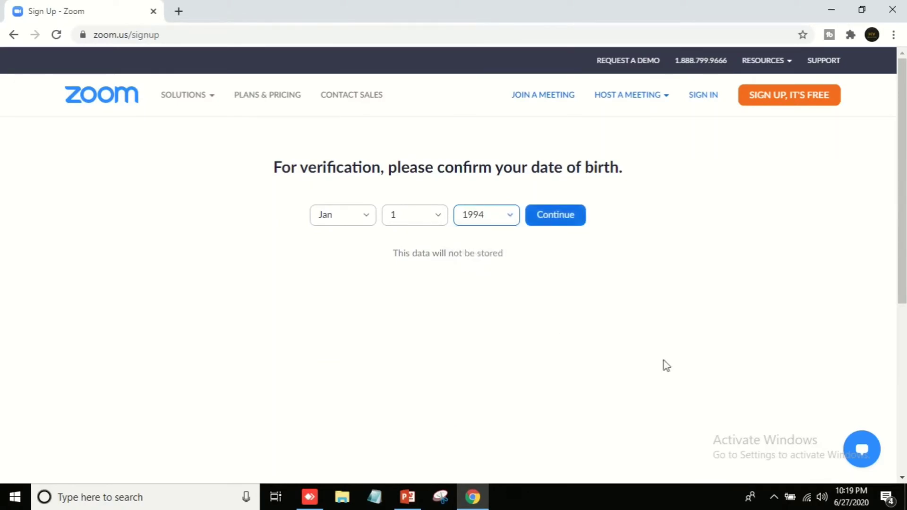
left_click(566, 221)
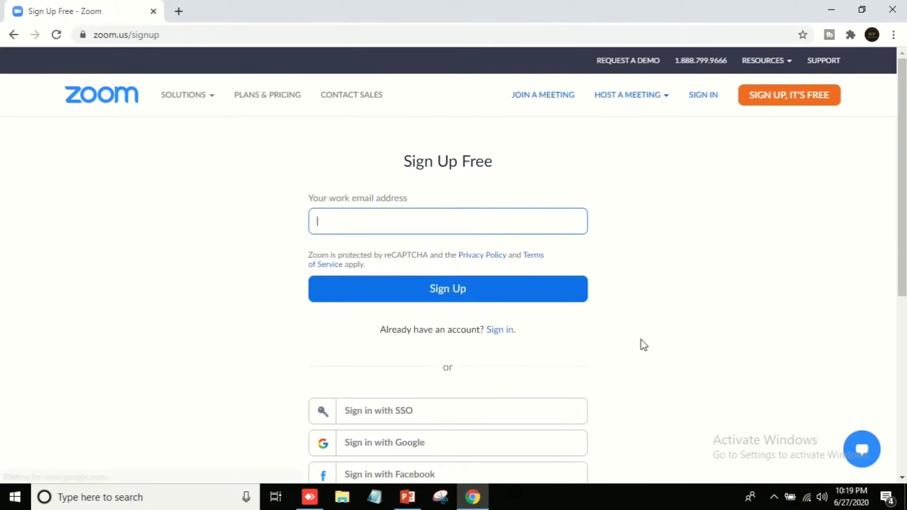
Step: Sign up with Google using the second listed Google account
scroll(644, 345, "down", 1)
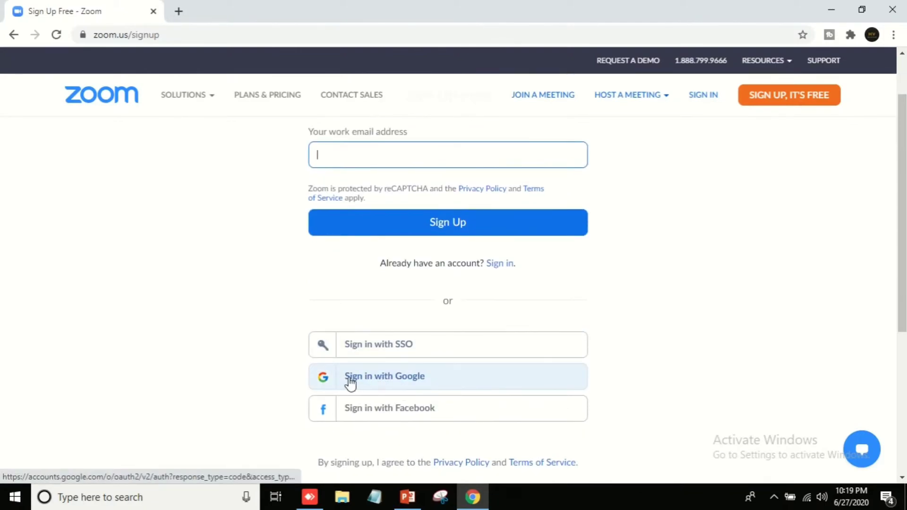
left_click(400, 383)
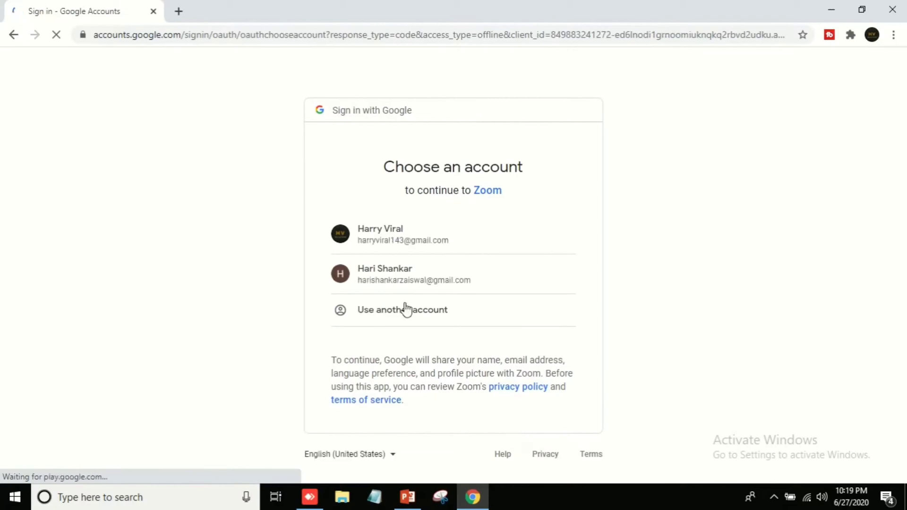
left_click(453, 273)
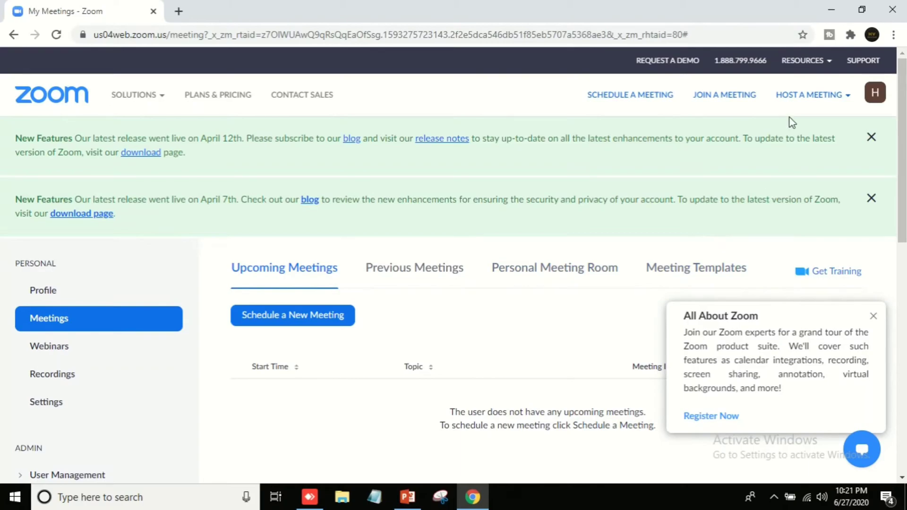
Step: Host a new meeting with video on and open it in the Zoom Meetings desktop app
left_click(842, 100)
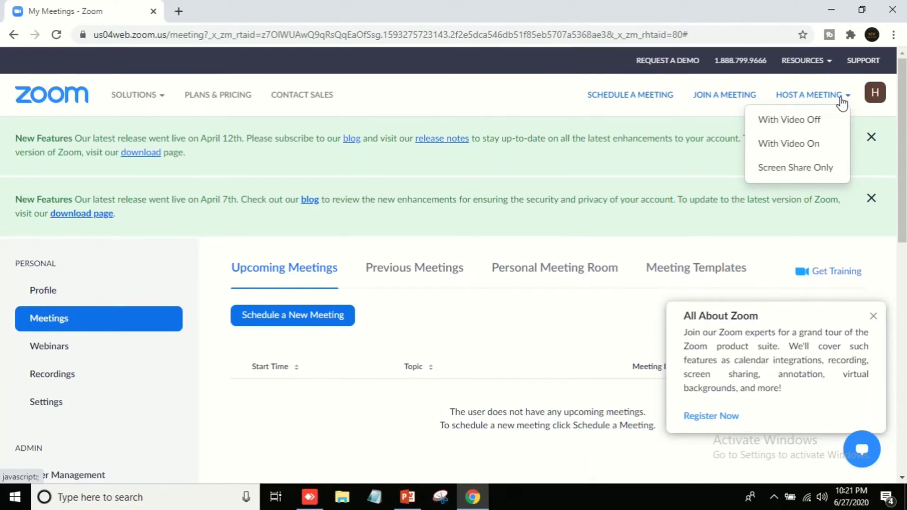
left_click(815, 144)
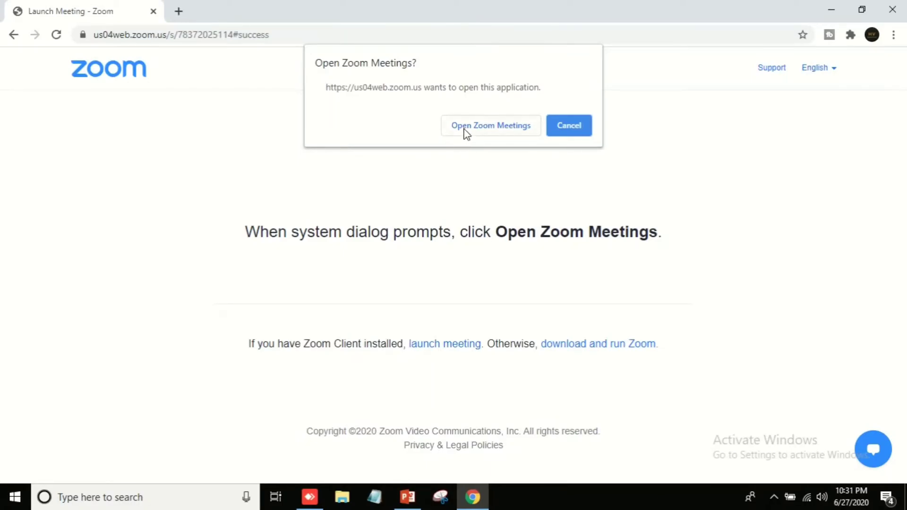
left_click(504, 130)
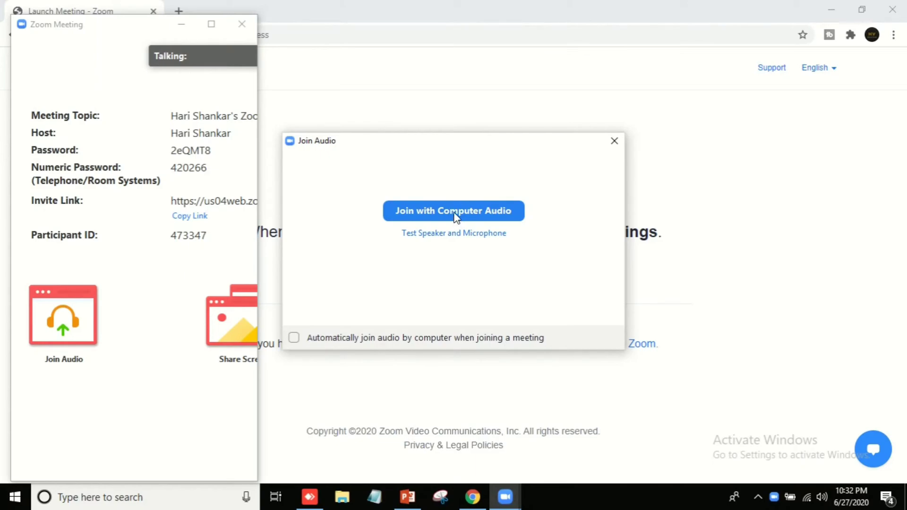
Step: Join the meeting with computer audio and maximize the meeting window
left_click(455, 215)
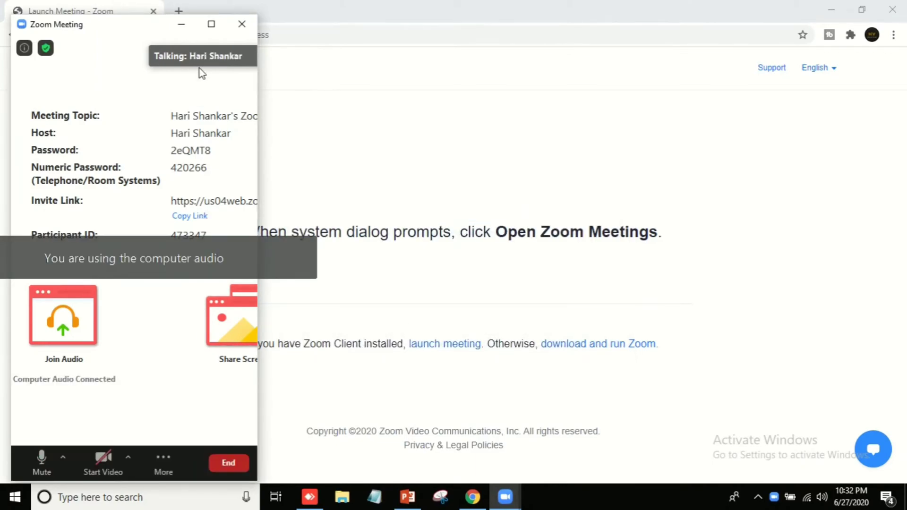
left_click(211, 24)
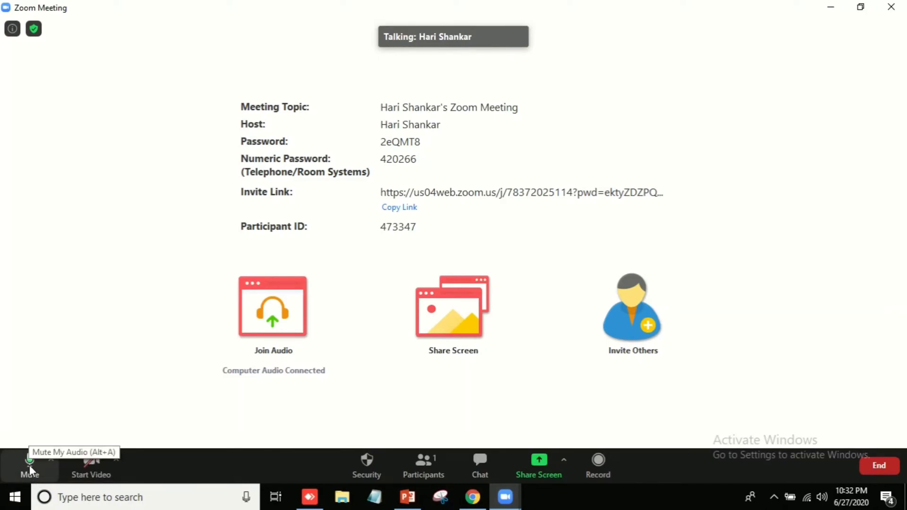
Step: Show the meeting's participants list and mute the microphone
left_click(451, 451)
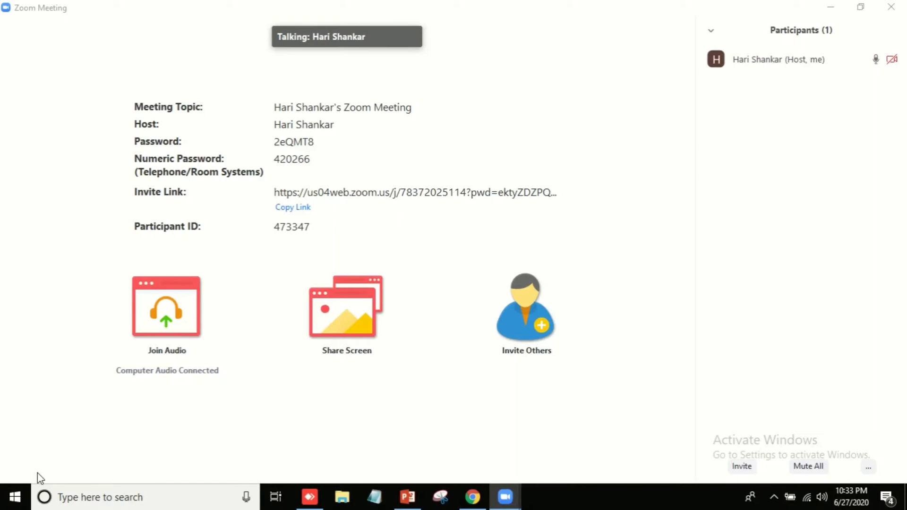
mouse_move(33, 452)
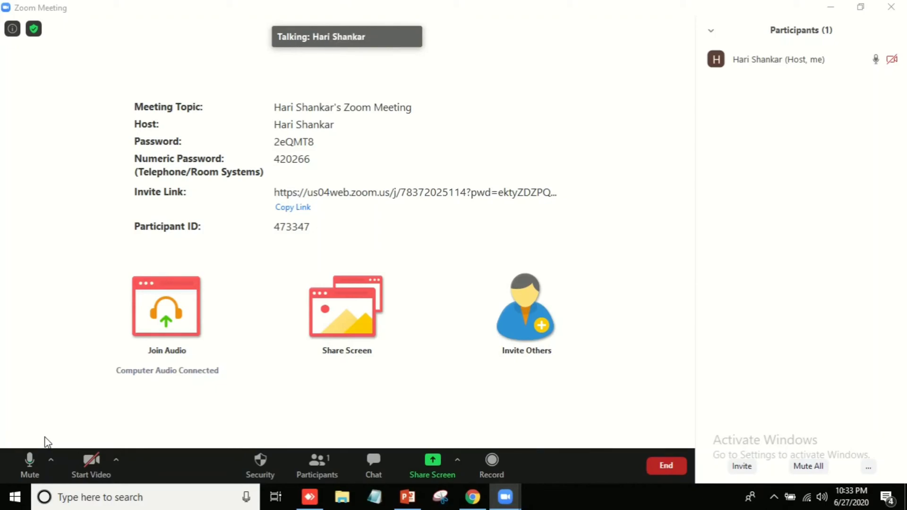
left_click(35, 454)
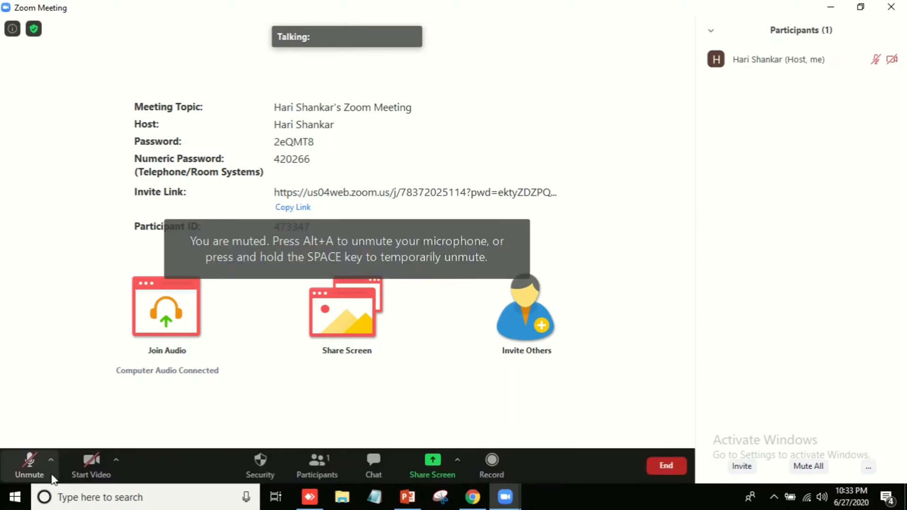
Step: Examine the available microphone and speaker options and the camera and video options
left_click(51, 459)
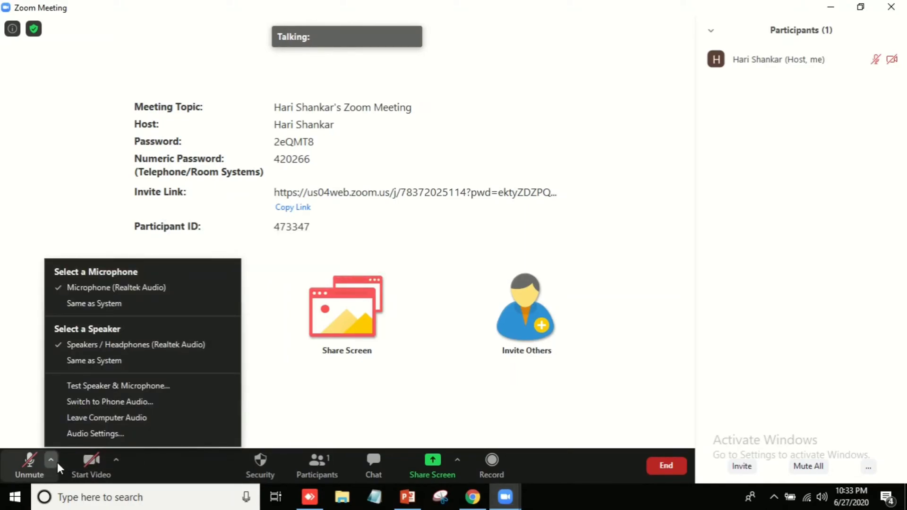
left_click(56, 461)
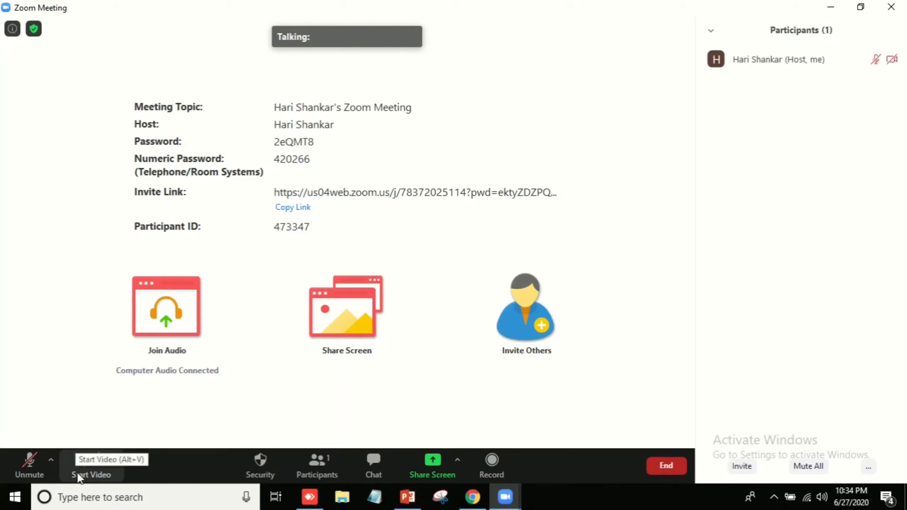
left_click(117, 461)
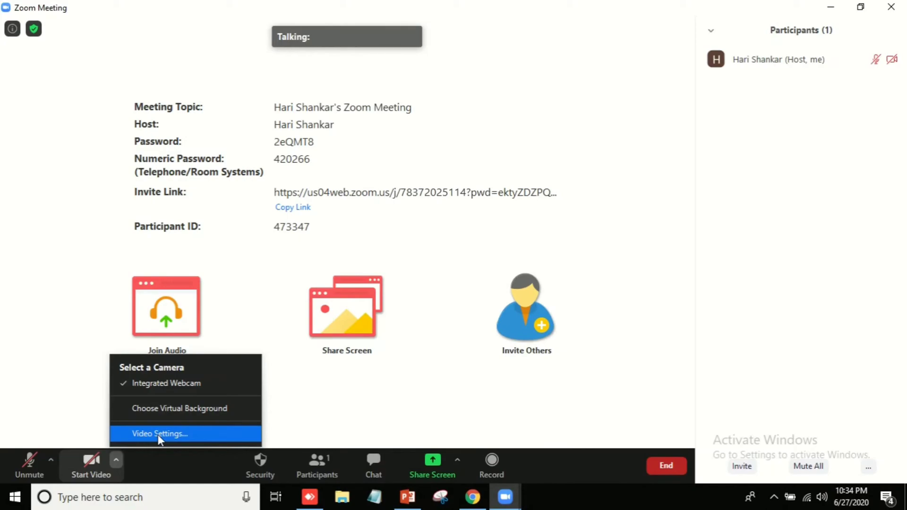
left_click(118, 461)
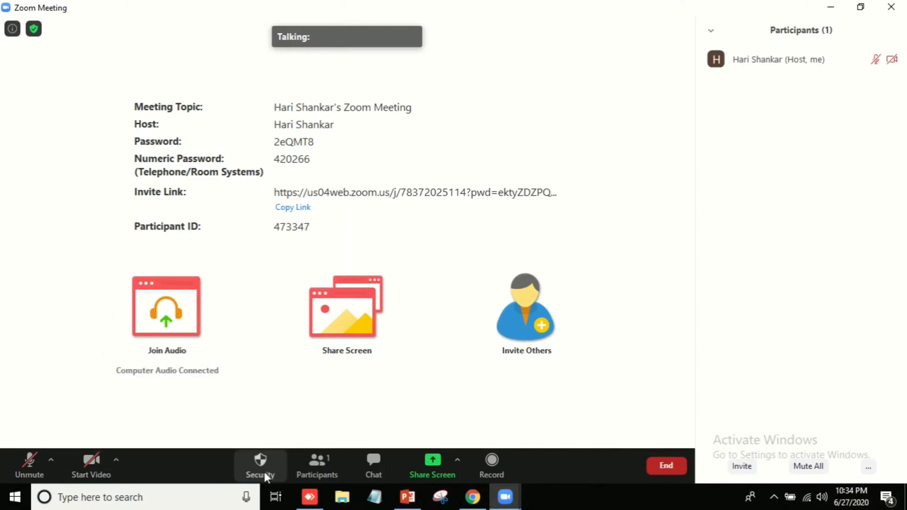
Step: Hide and reopen the participants list, and switch the host's microphone on and back off from it
left_click(324, 467)
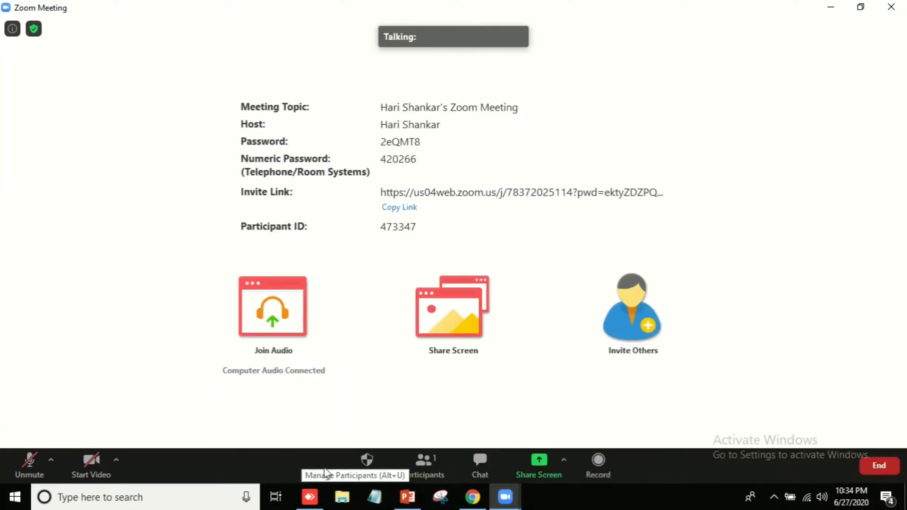
left_click(424, 464)
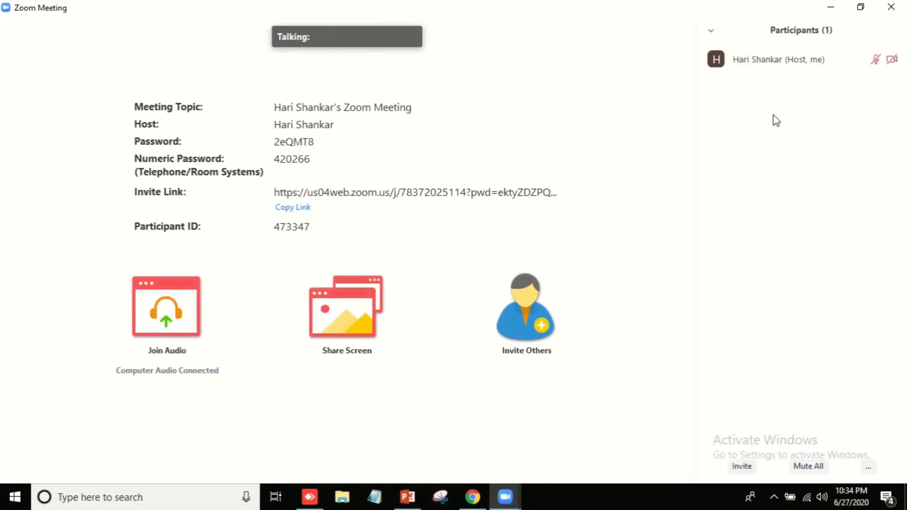
mouse_move(859, 56)
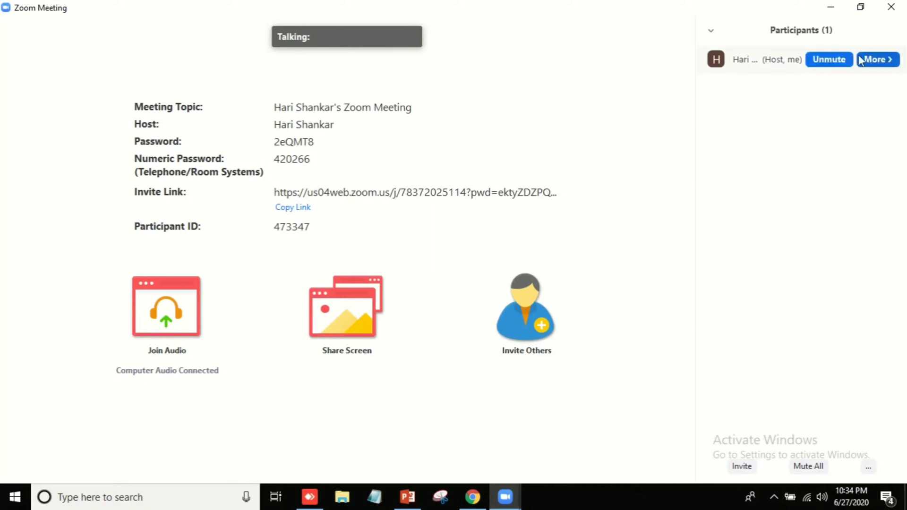
left_click(828, 60)
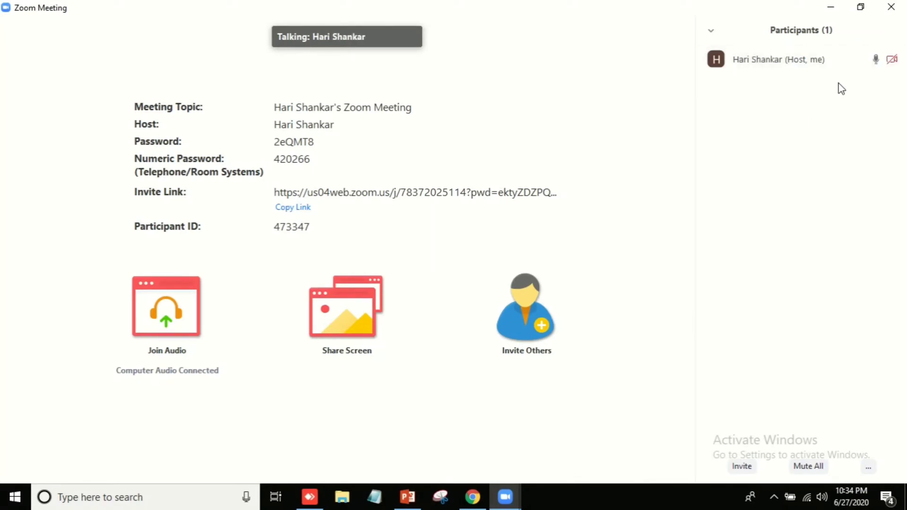
left_click(835, 59)
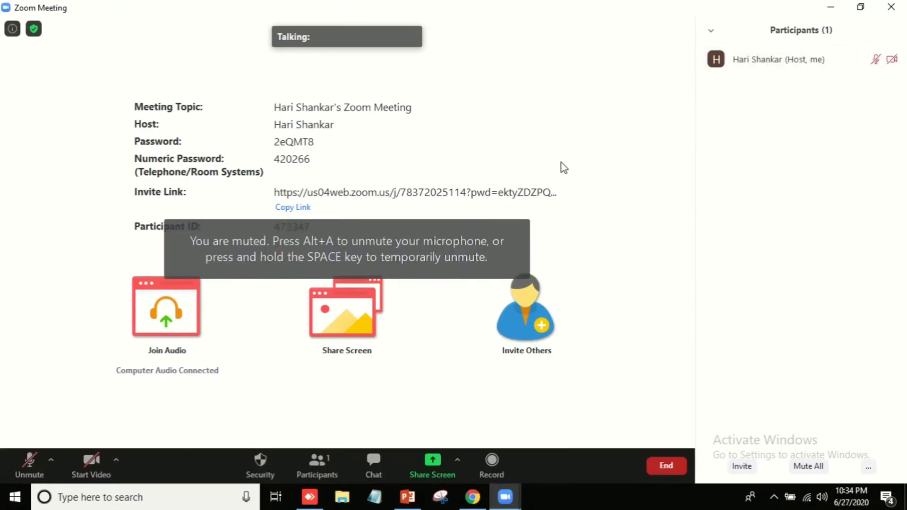
Step: Rename the host in the participants list by entering a new screen name
left_click(880, 66)
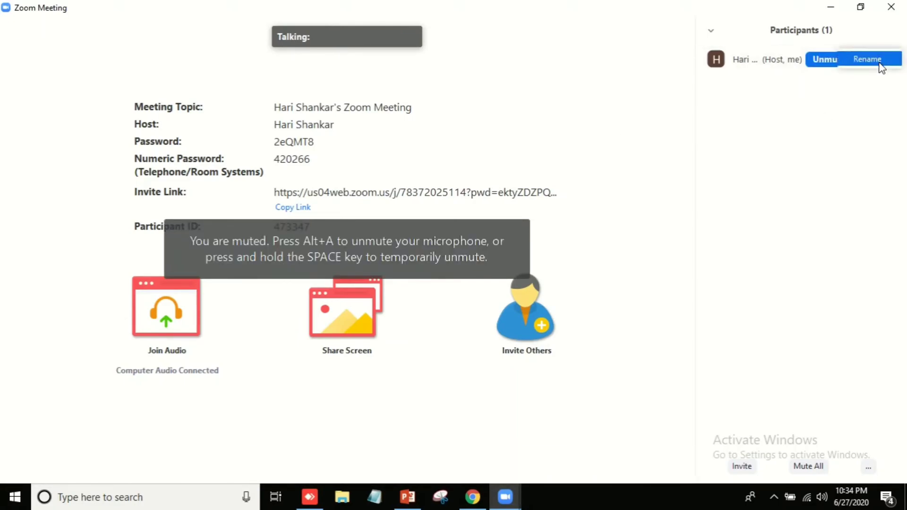
left_click(868, 59)
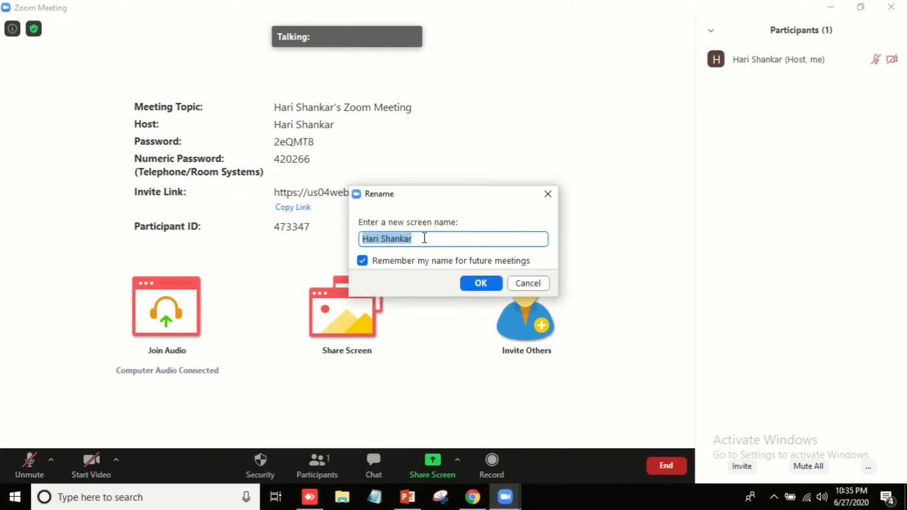
key("BackSpace")
type("harry viral")
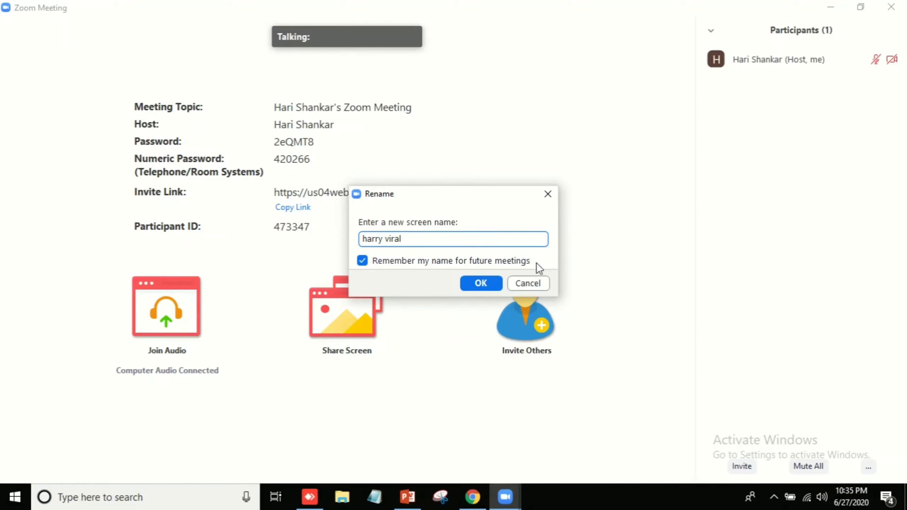
left_click(480, 283)
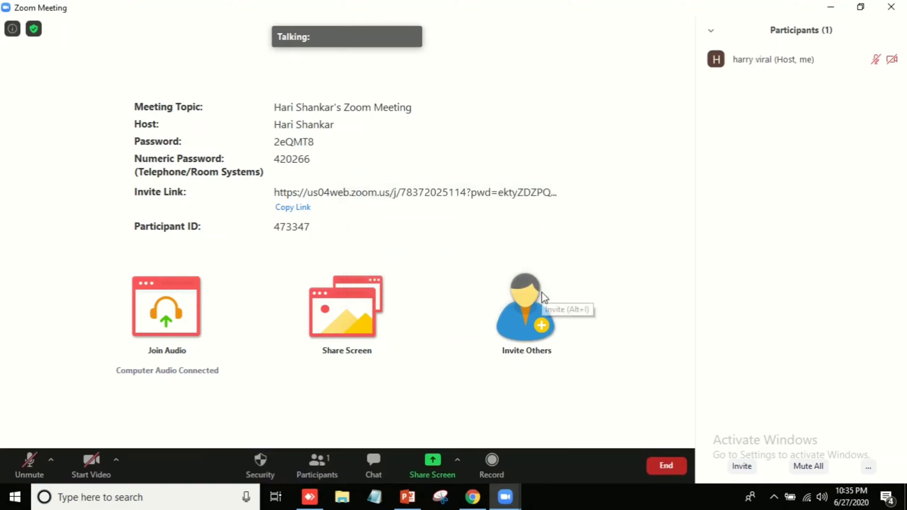
mouse_move(752, 67)
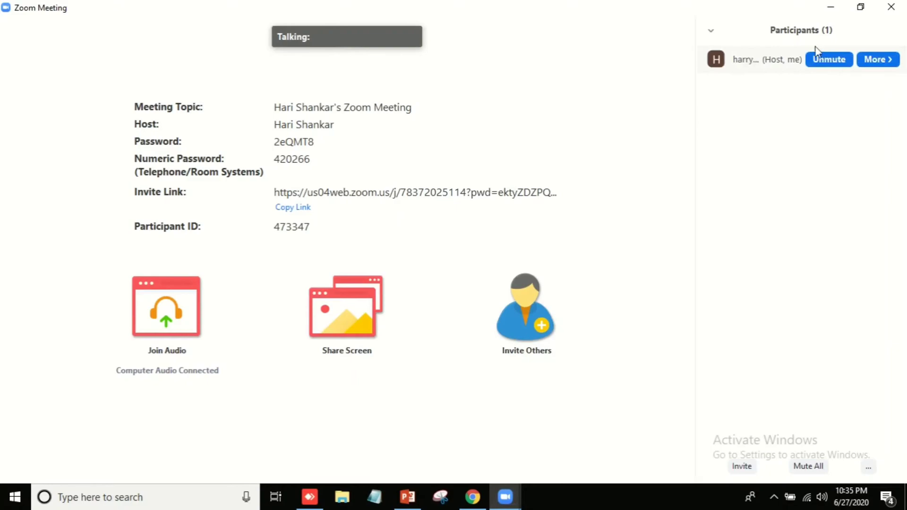
Step: Open the meeting's group chat and examine who messages can be sent to, keeping Everyone as the recipient
mouse_move(554, 378)
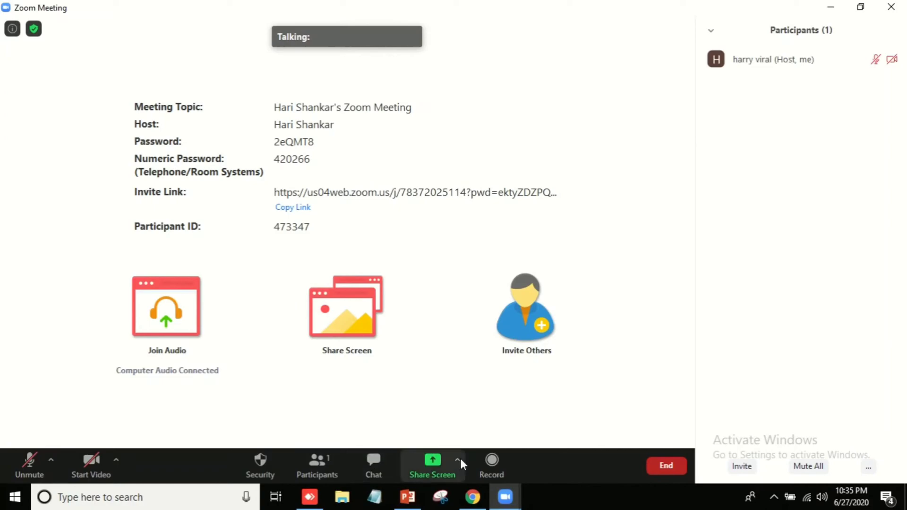
left_click(364, 462)
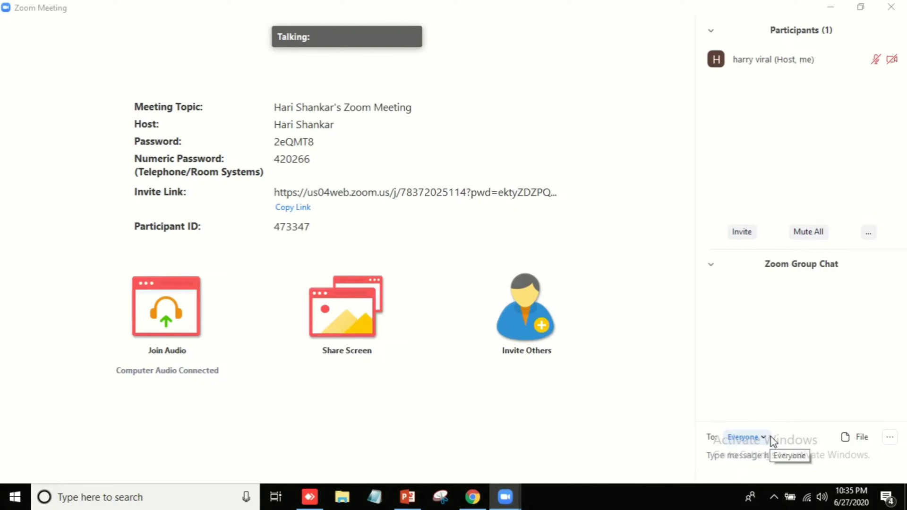
left_click(765, 439)
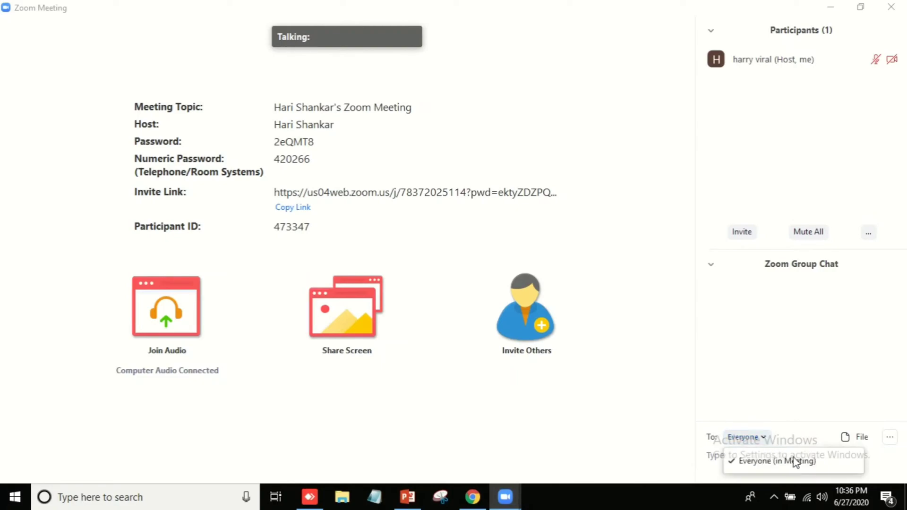
left_click(798, 442)
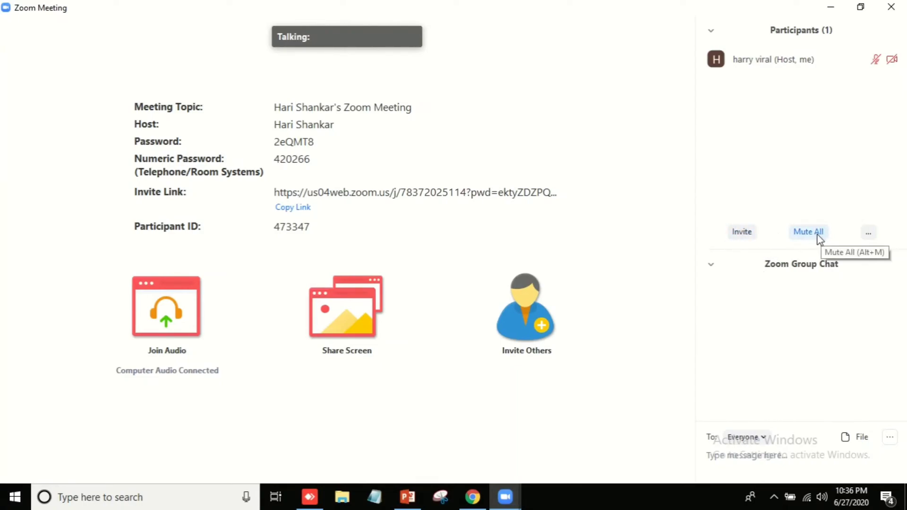
Step: Turn on Mute Participants upon Entry, leaving participants allowed to unmute themselves
left_click(867, 233)
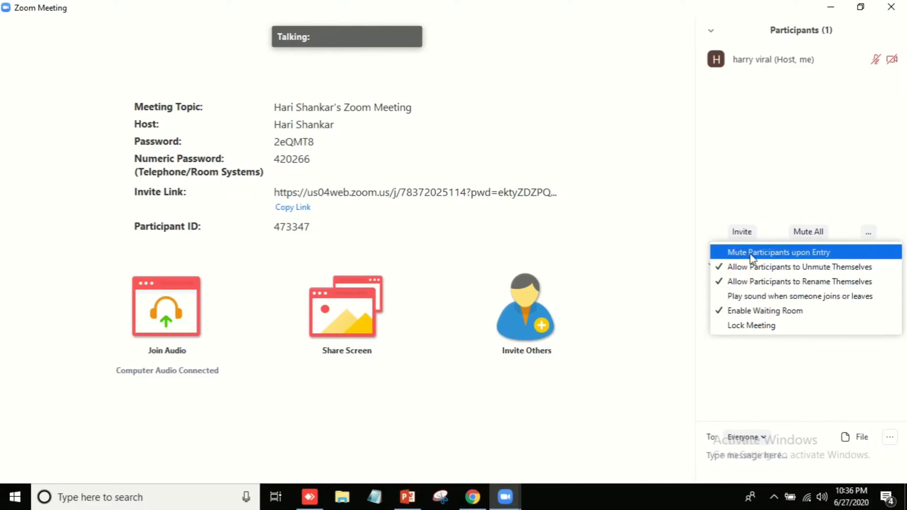
left_click(836, 255)
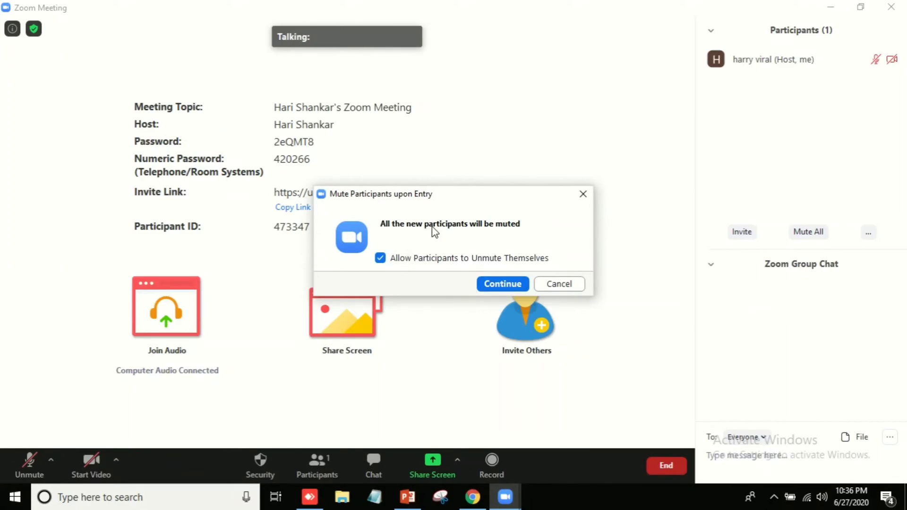
left_click(503, 284)
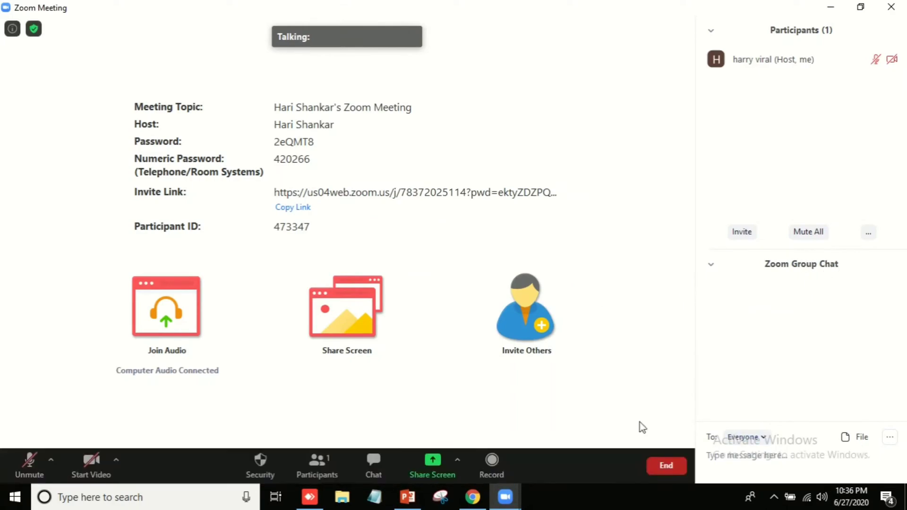
Step: Examine the advanced screen sharing options for how many participants can share and who can share
left_click(458, 460)
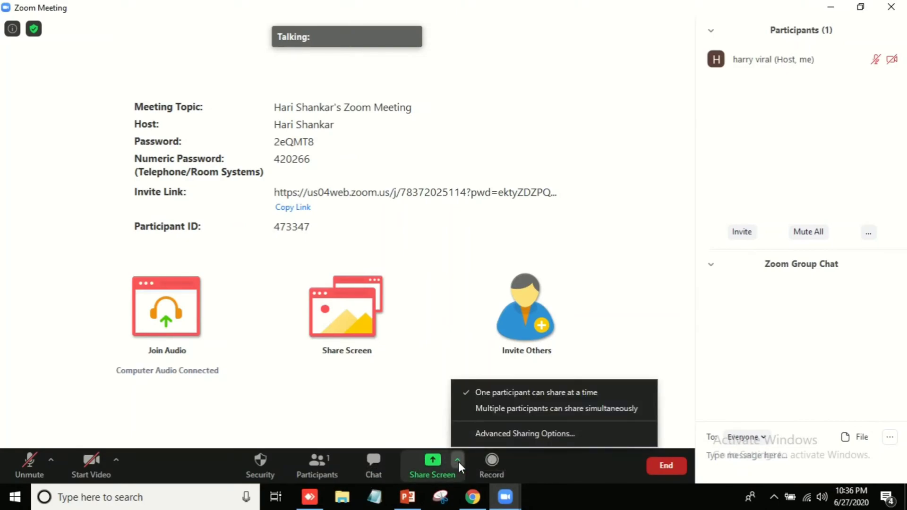
left_click(491, 434)
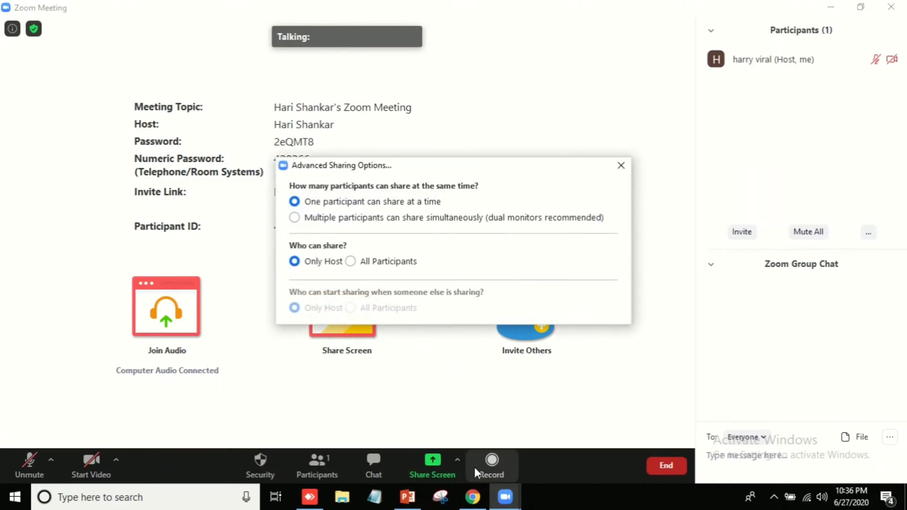
left_click(620, 167)
Step: Share the entire screen in the meeting and stop the share
left_click(448, 456)
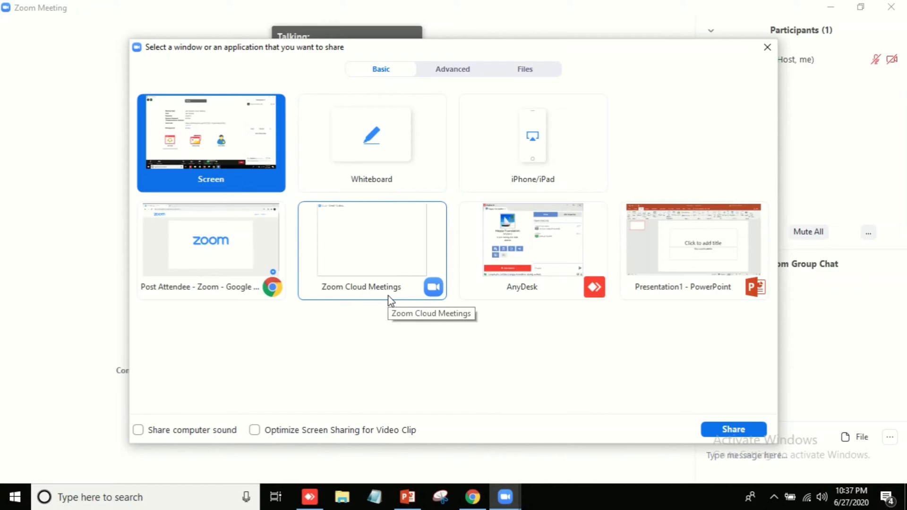
left_click(713, 430)
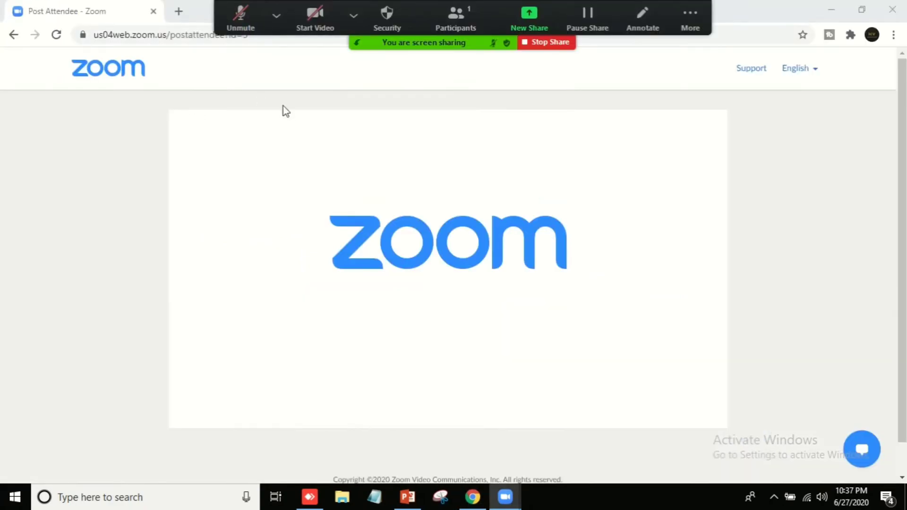
left_click(690, 17)
left_click(810, 217)
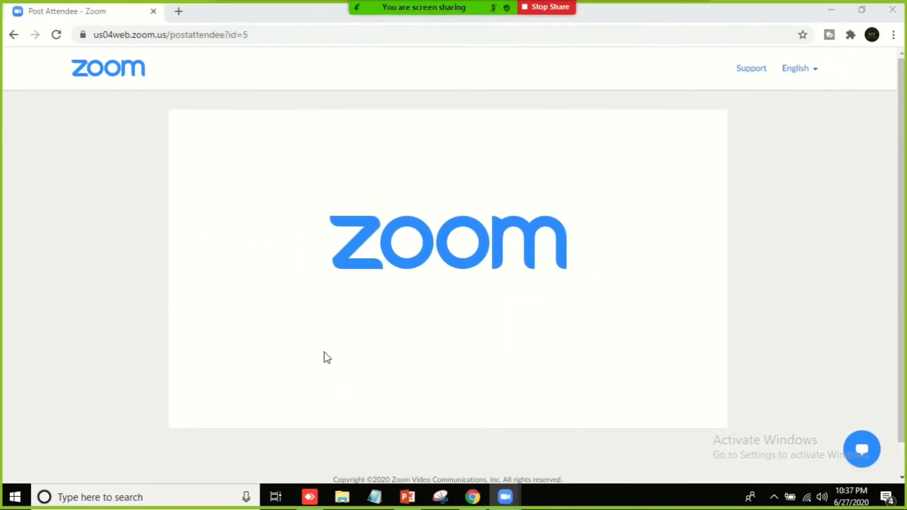
mouse_move(399, 9)
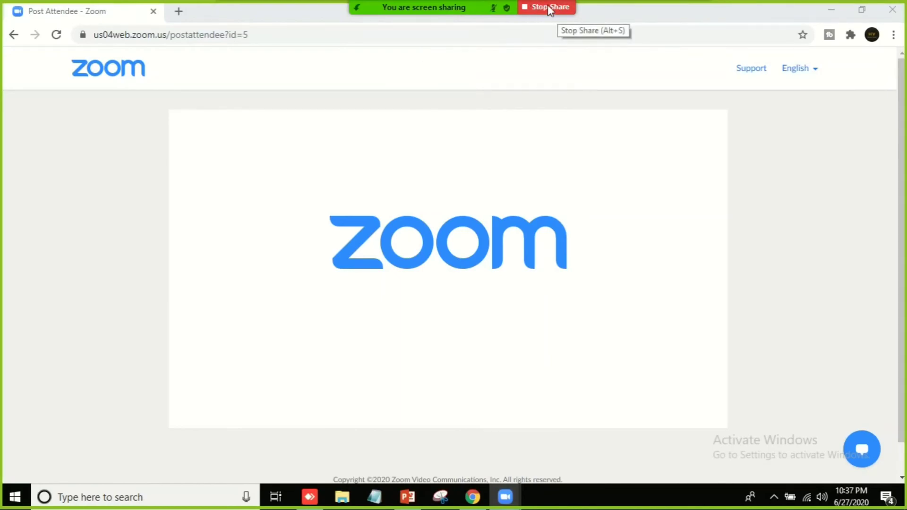
key("alt+s")
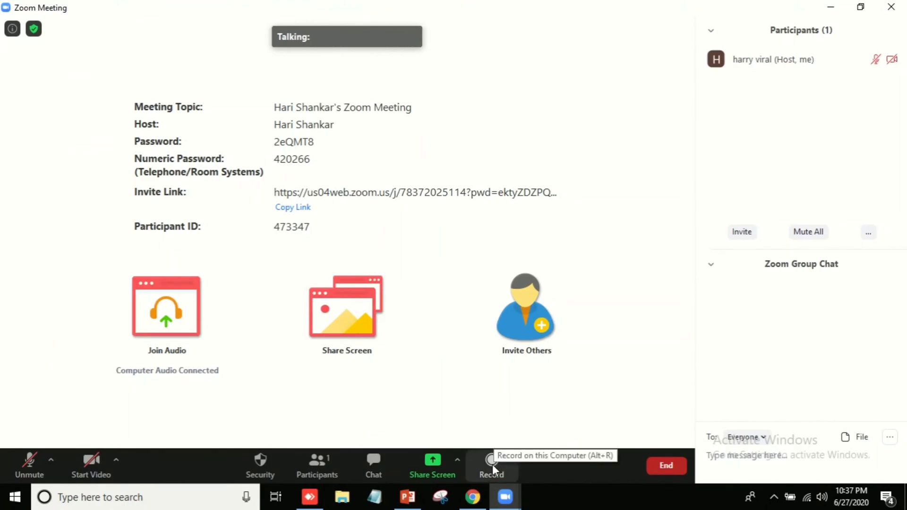
Step: Start recording the meeting on this computer, dismiss the muted-microphone alert, and stop the recording
mouse_move(601, 6)
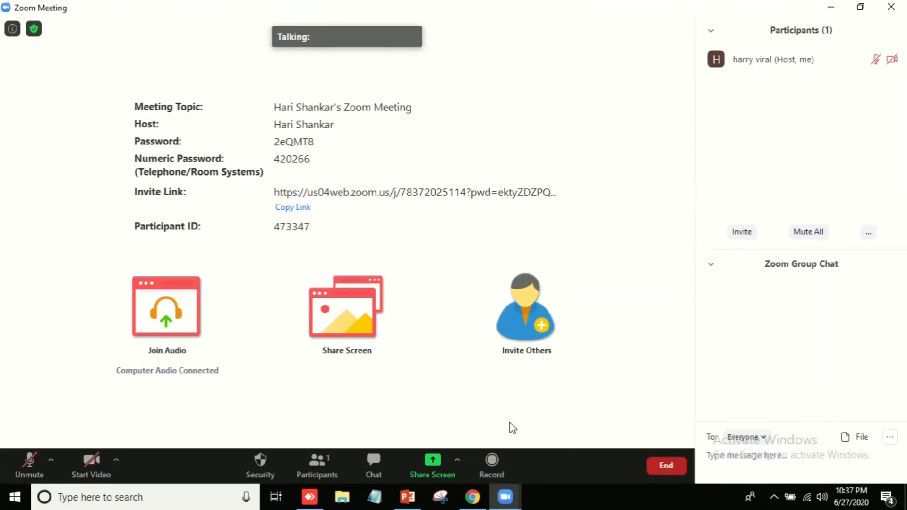
left_click(494, 468)
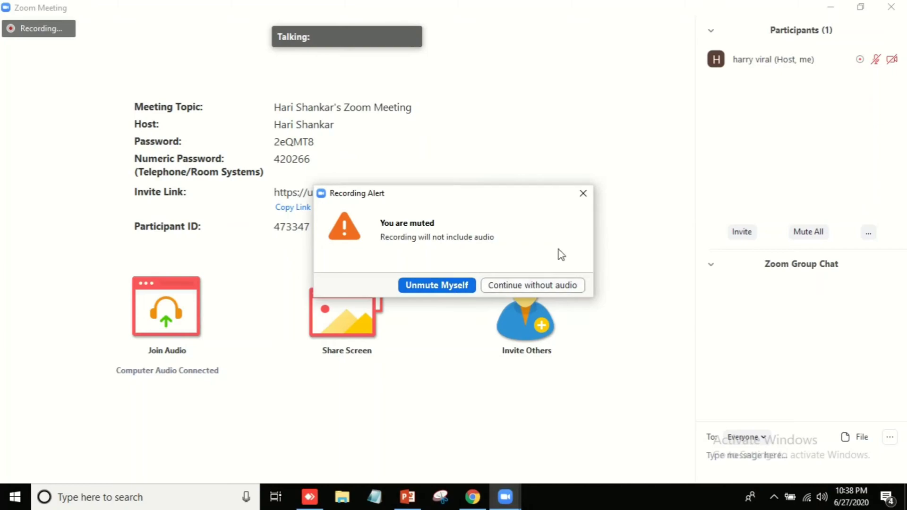
left_click(584, 194)
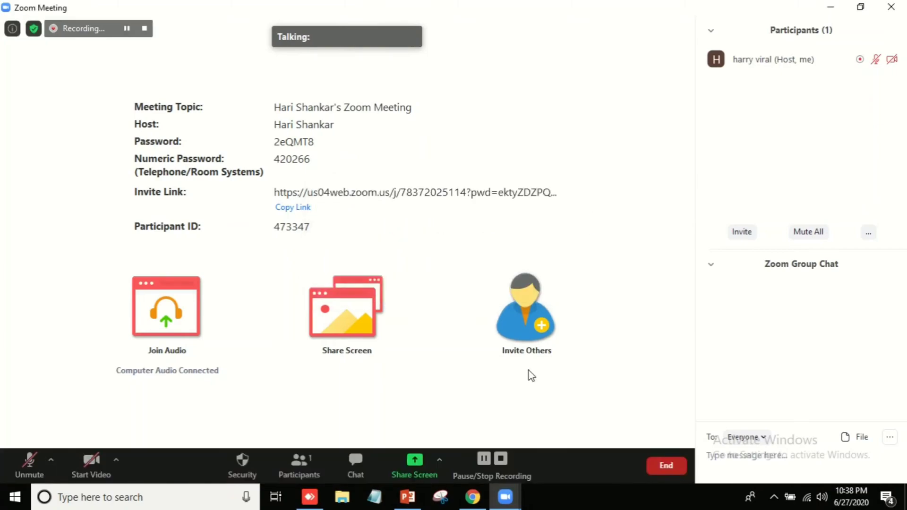
left_click(501, 458)
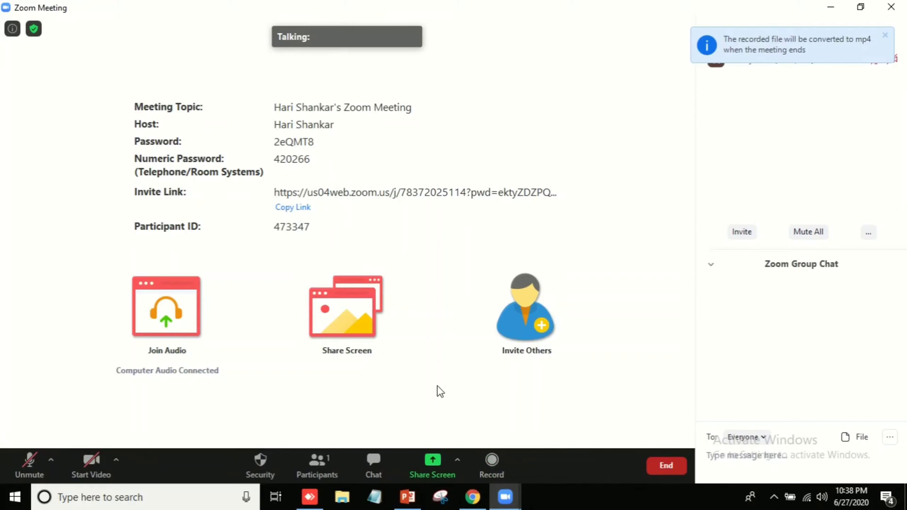
Step: Start a new meeting recording and continue it without audio
left_click(492, 465)
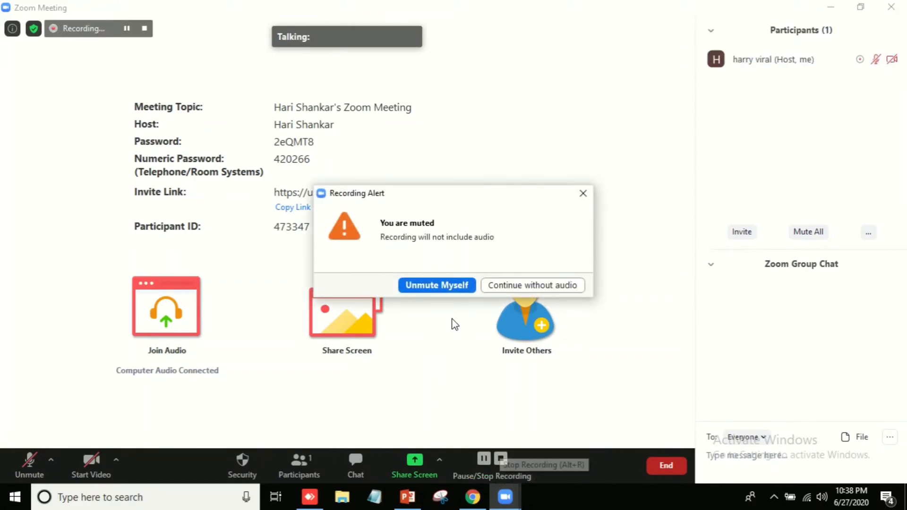
left_click(506, 286)
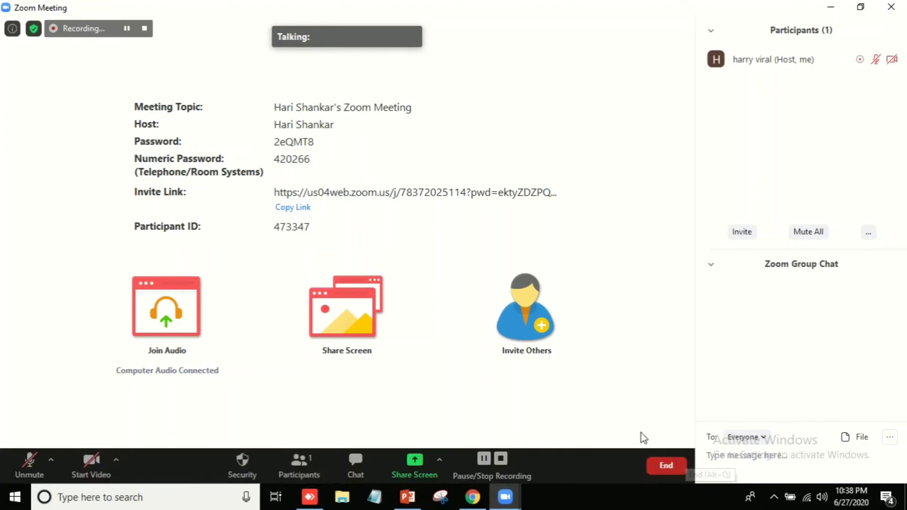
Step: Examine the meeting's security options and copy the invite link
left_click(257, 462)
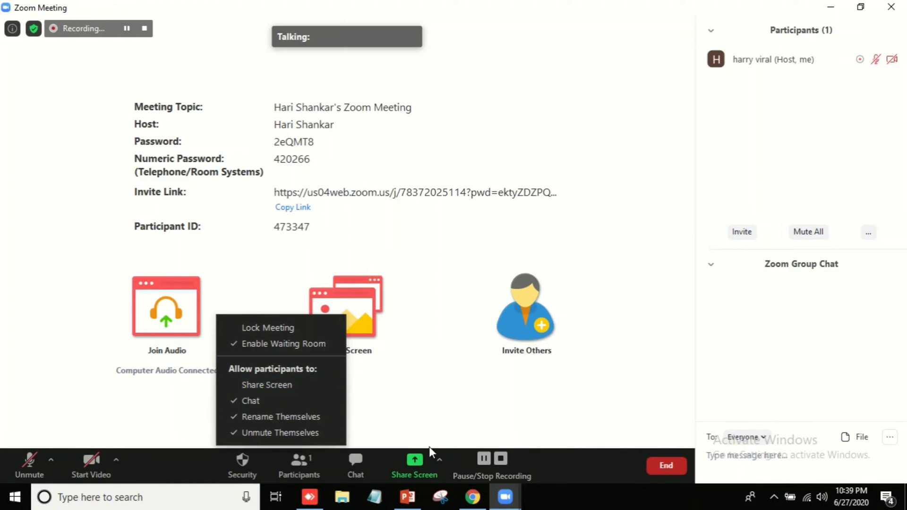
left_click(211, 109)
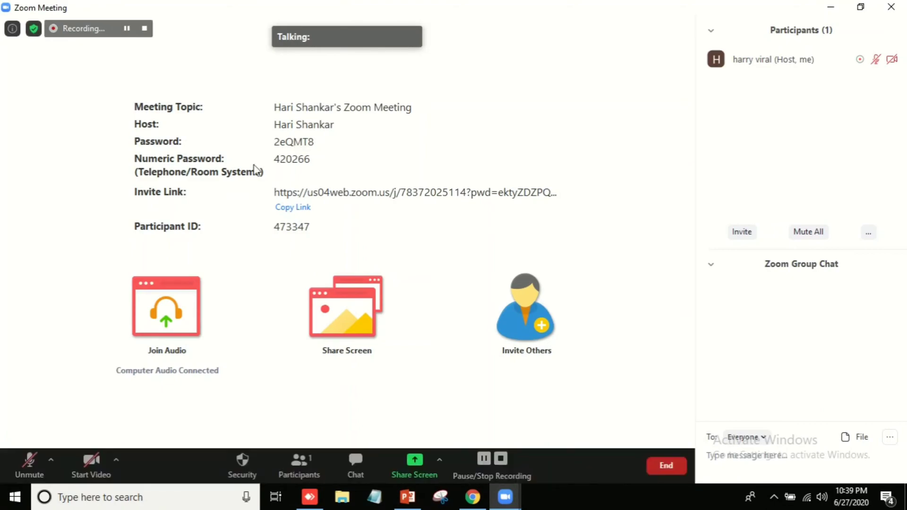
left_click(303, 209)
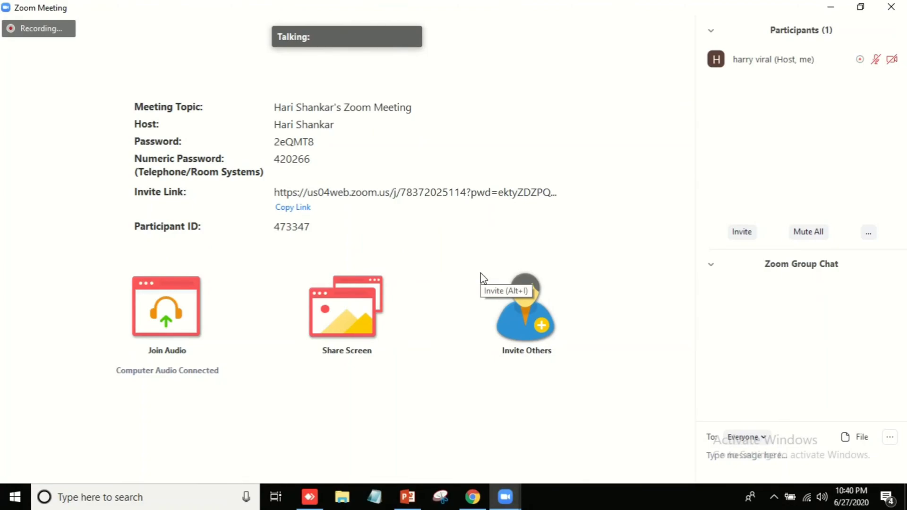
Step: Check the Zoom Cloud Meetings window and the Chrome browser page, minimizing each to return to the meeting
mouse_move(563, 360)
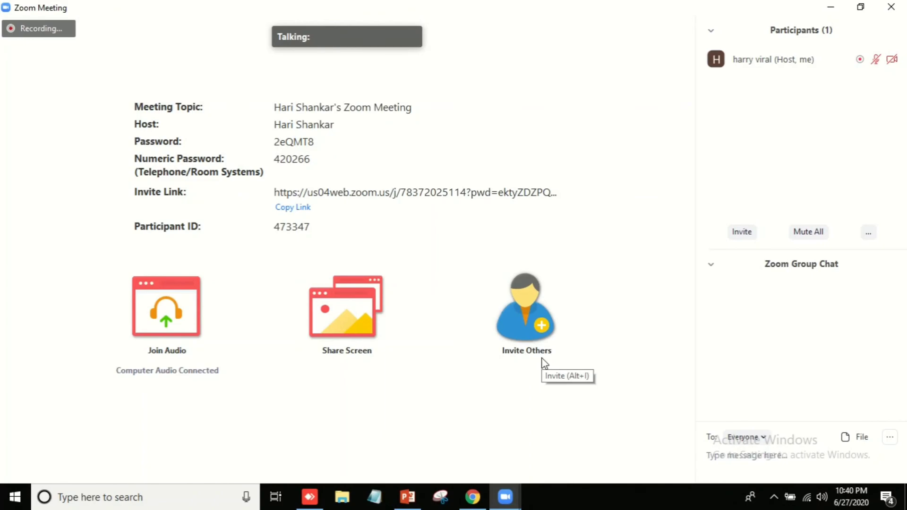
left_click(506, 499)
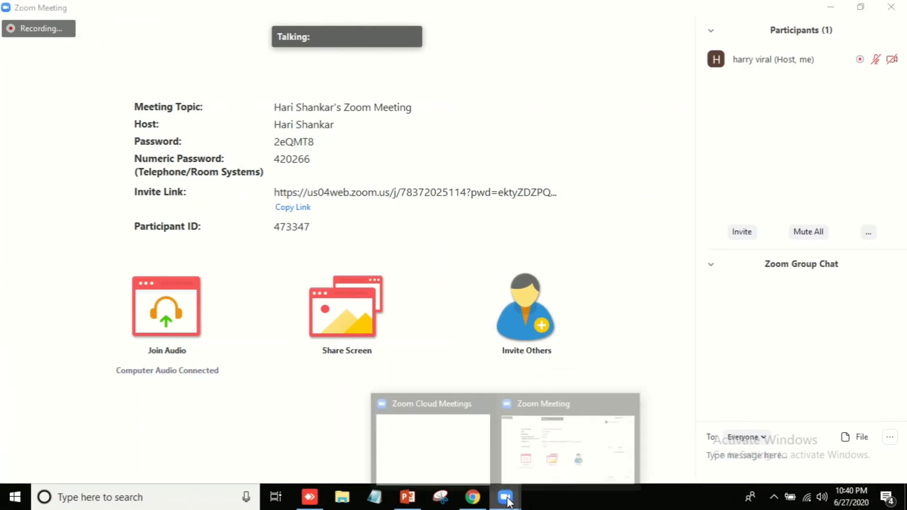
left_click(466, 432)
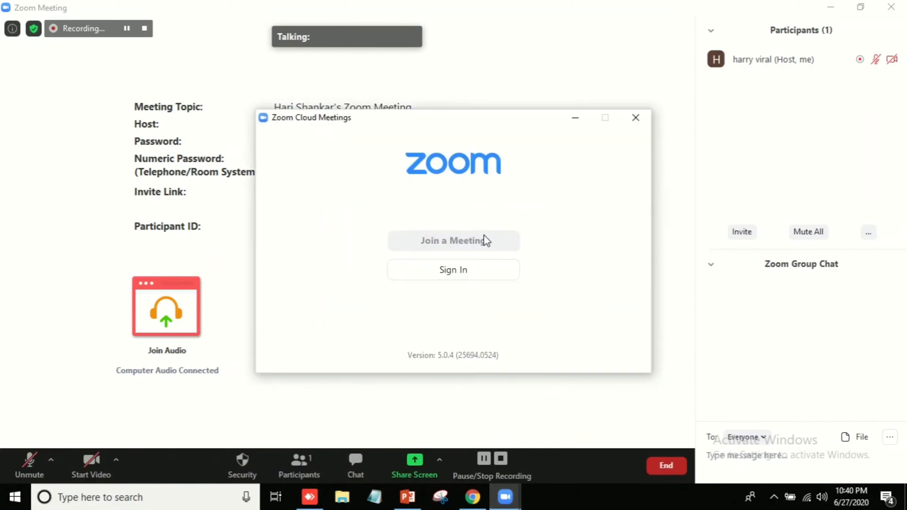
left_click(575, 122)
left_click(472, 496)
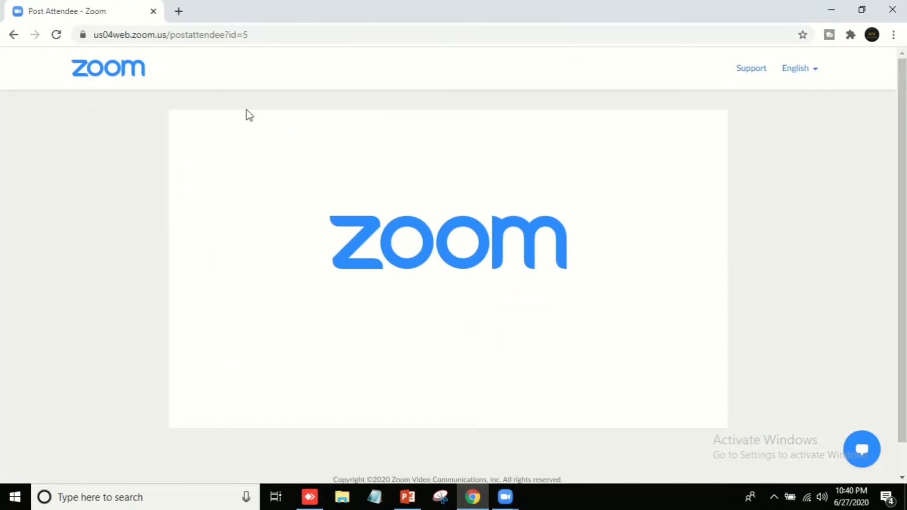
left_click(831, 10)
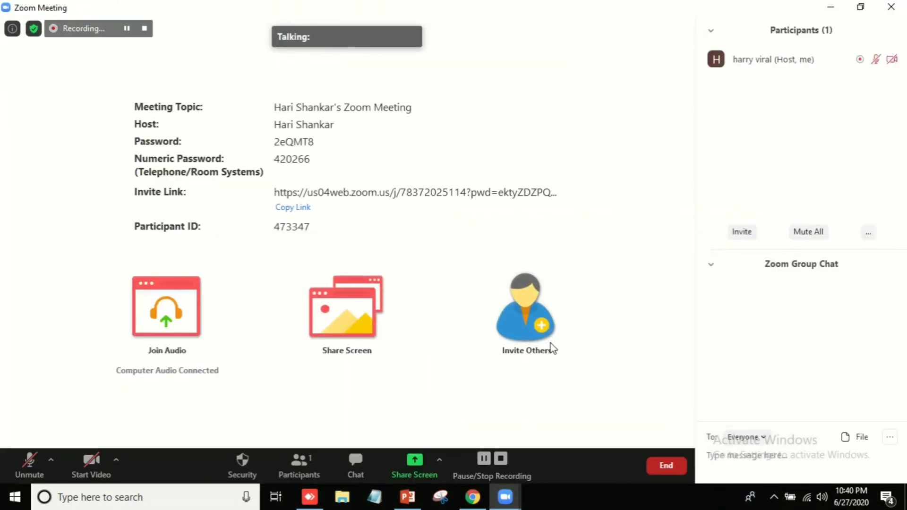